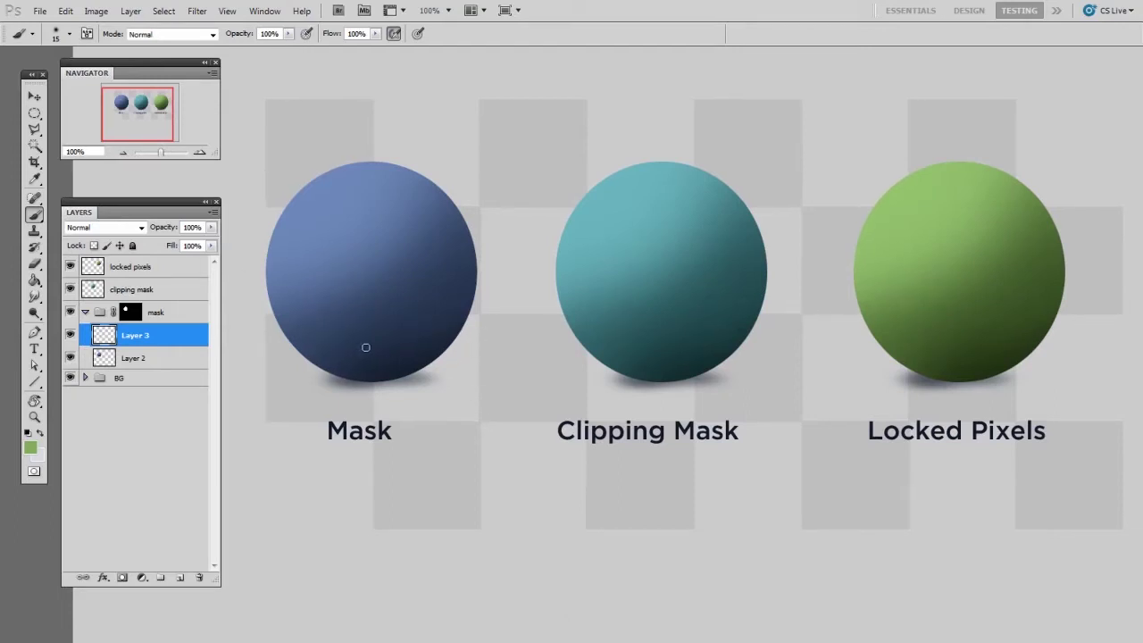
Step: With a 35 px round brush, paint green zigzag stripes over the Mask sphere on Layer 3
right_click(370, 230)
left_click(685, 306)
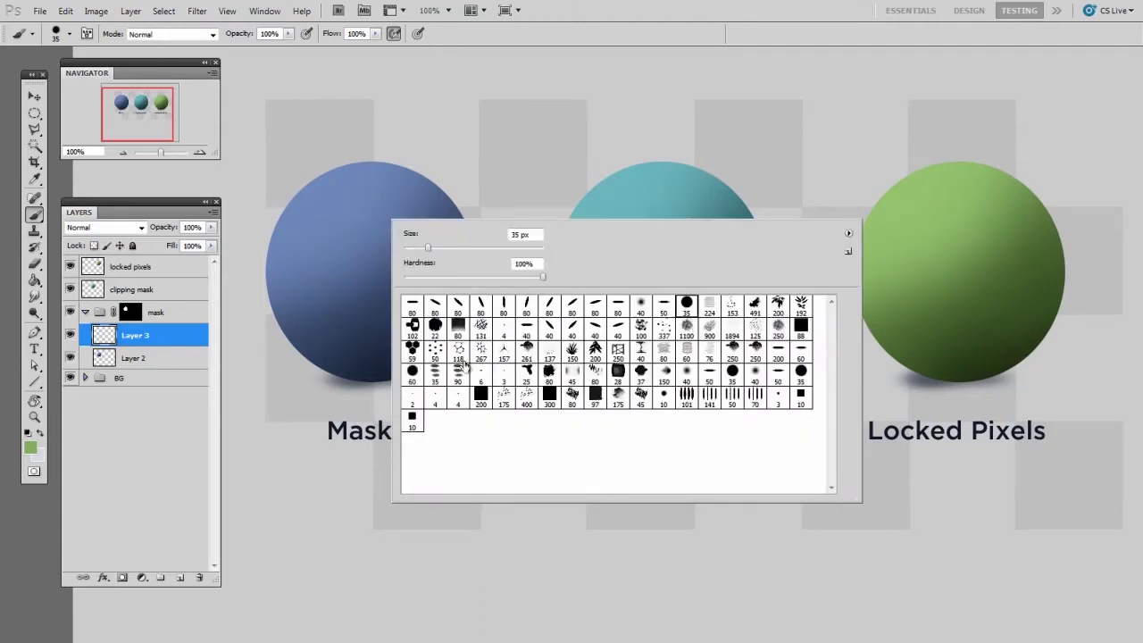
key("Return")
mouse_move(240, 242)
left_mouse_down()
mouse_move(496, 176)
mouse_move(267, 314)
mouse_move(482, 234)
mouse_move(296, 374)
mouse_move(556, 268)
left_mouse_up()
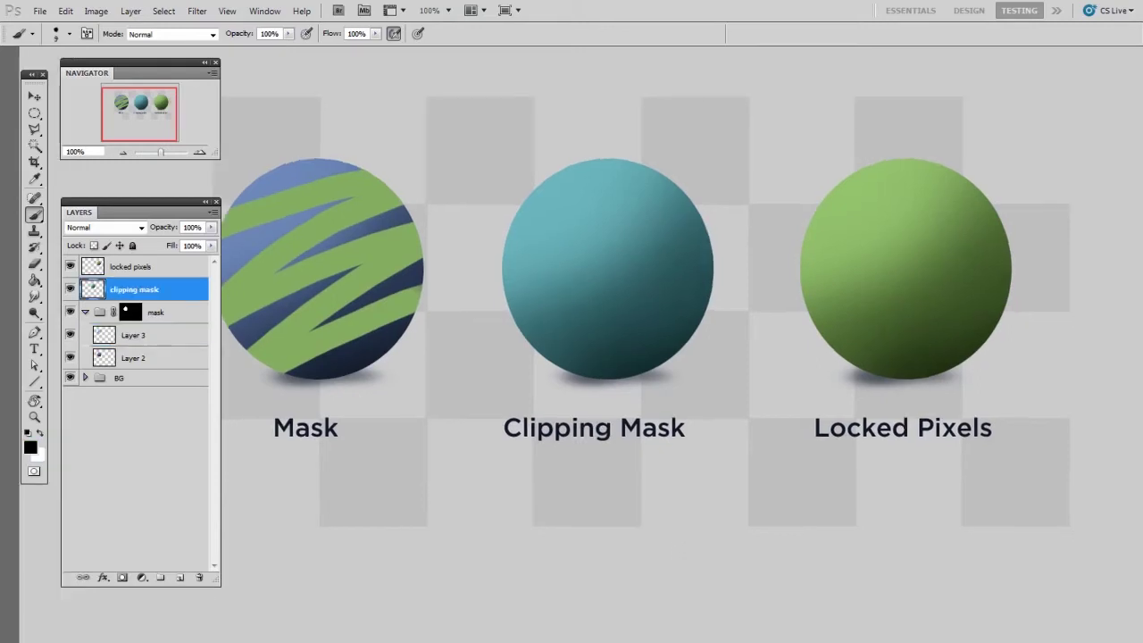
Step: Add a new layer and paint black zigzag stripes across the Clipping Mask sphere
left_click(179, 577)
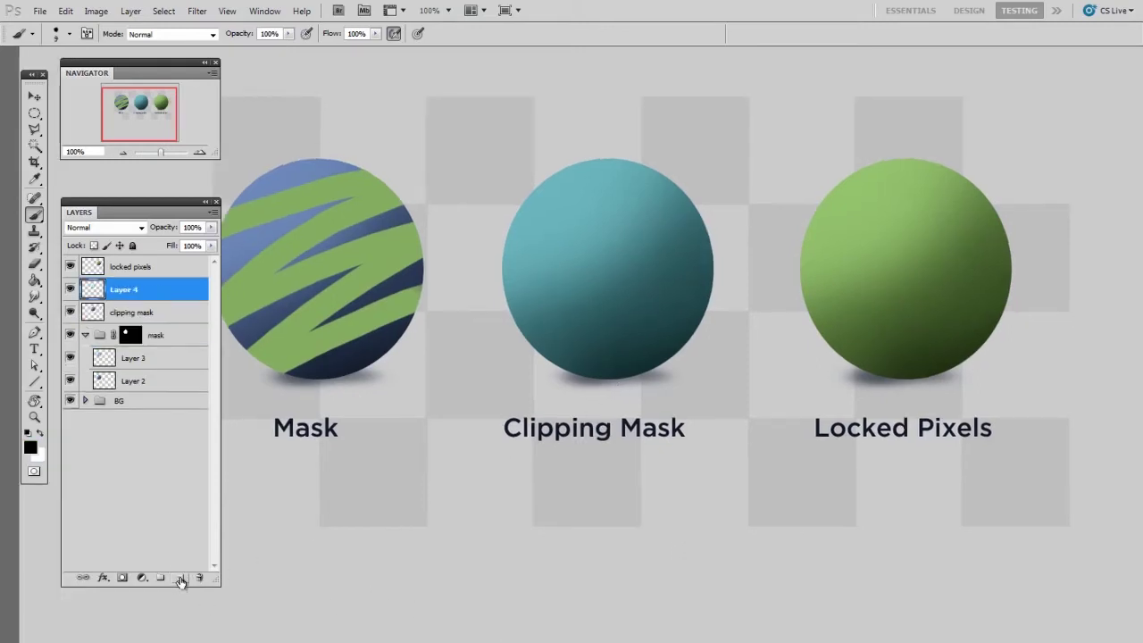
left_click_drag(616, 144, 548, 173)
mouse_move(504, 206)
left_mouse_down()
mouse_move(662, 188)
mouse_move(539, 305)
mouse_move(740, 266)
mouse_move(534, 350)
mouse_move(778, 315)
left_mouse_up()
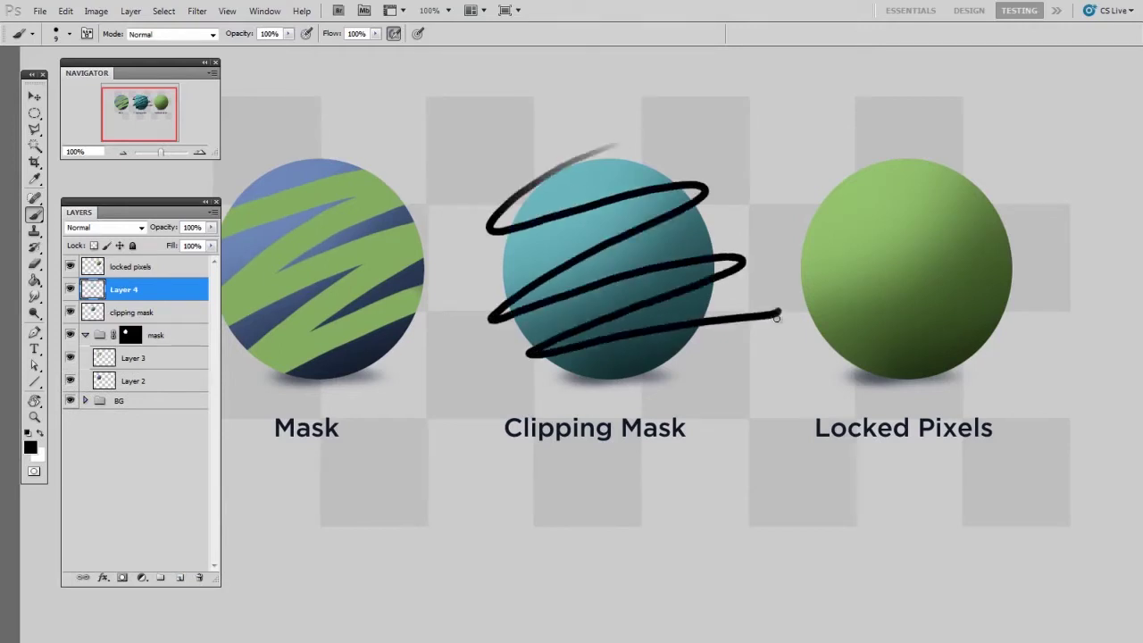
Step: Clip Layer 4 to the clipping mask layer with Layer > Create Clipping Mask
left_click(130, 11)
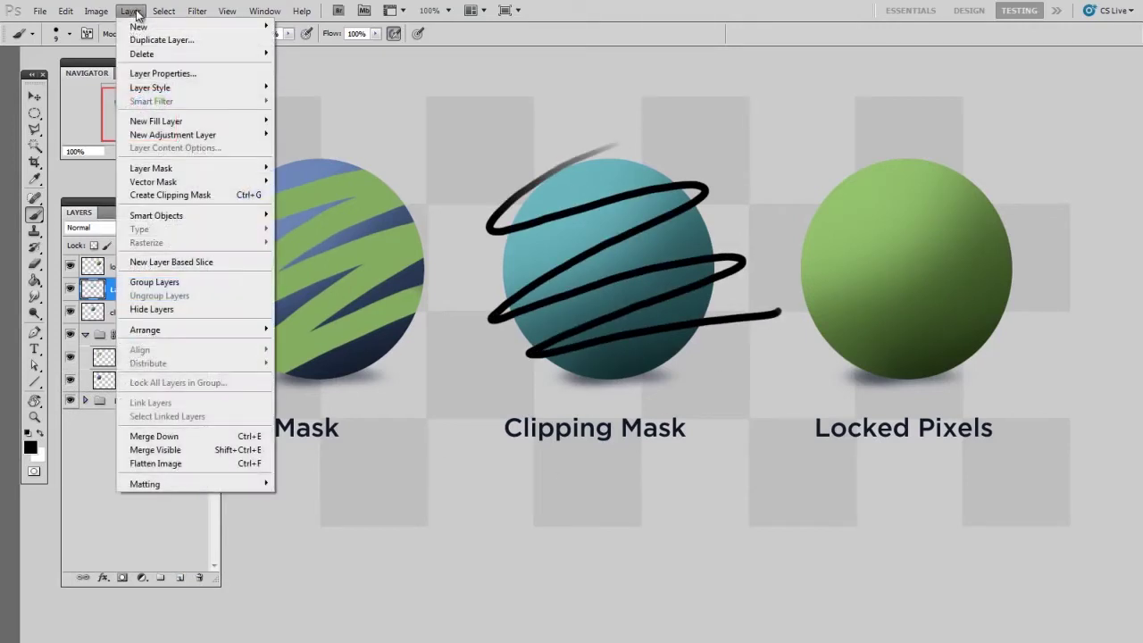
left_click(241, 195)
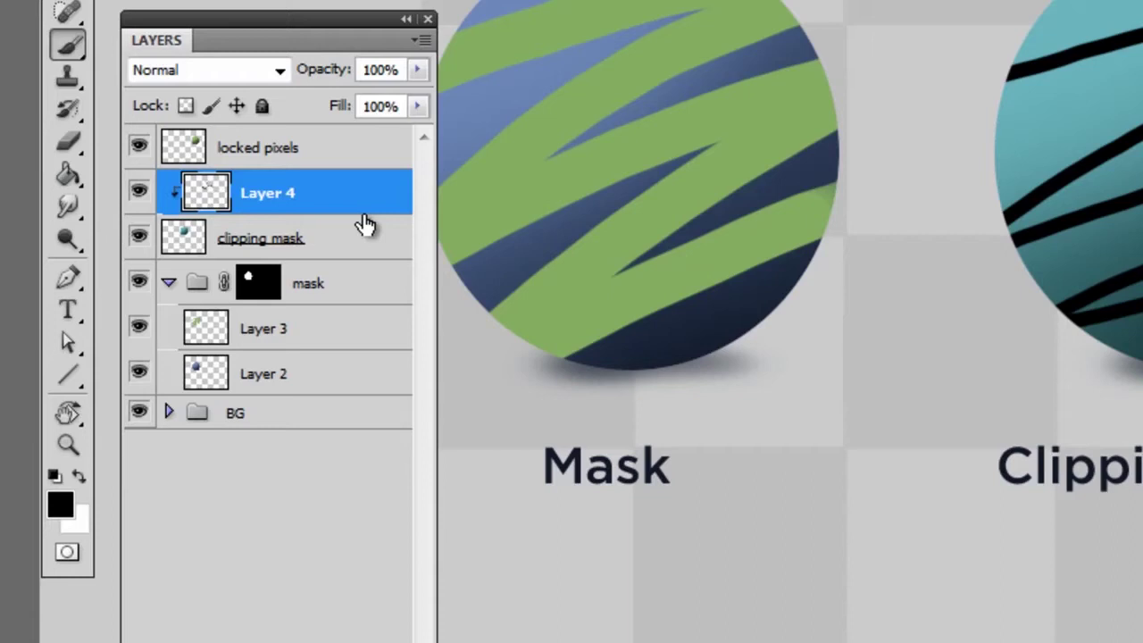
left_click(355, 239)
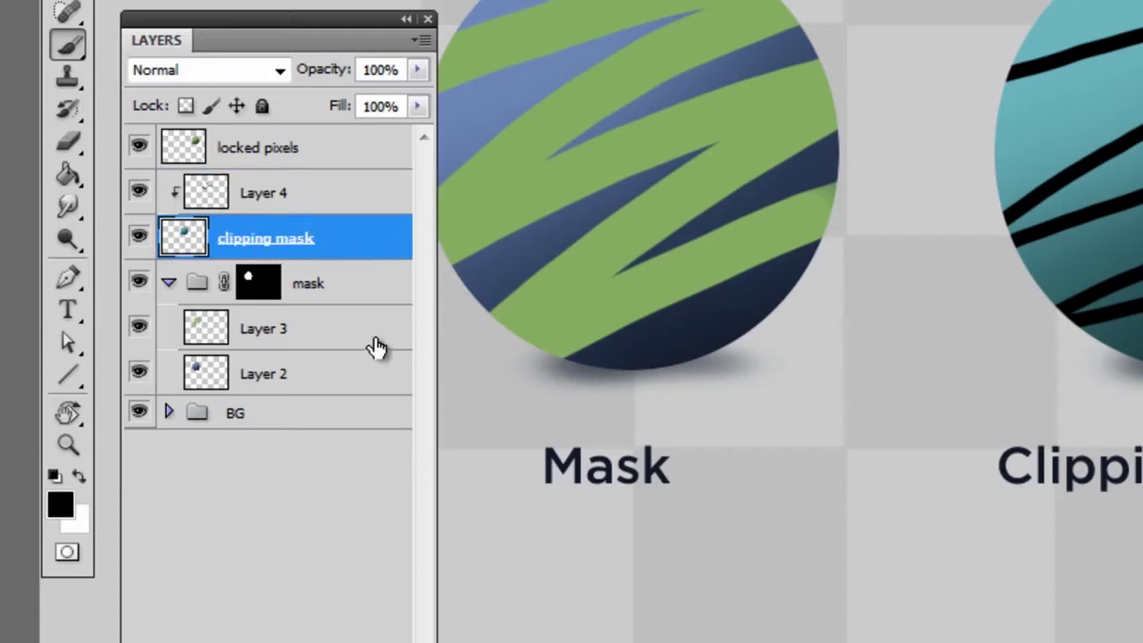
left_click(369, 200)
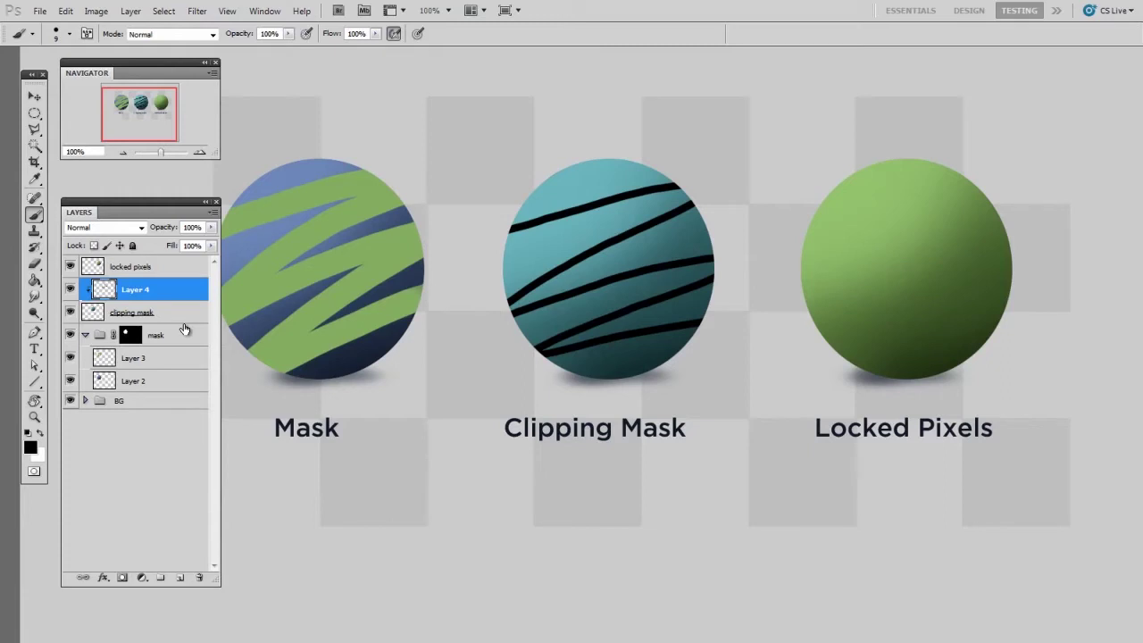
Step: Delete Layer 4, then add a fresh layer clipped to the clipping mask layer
left_click_drag(189, 295, 200, 577)
left_click(179, 577)
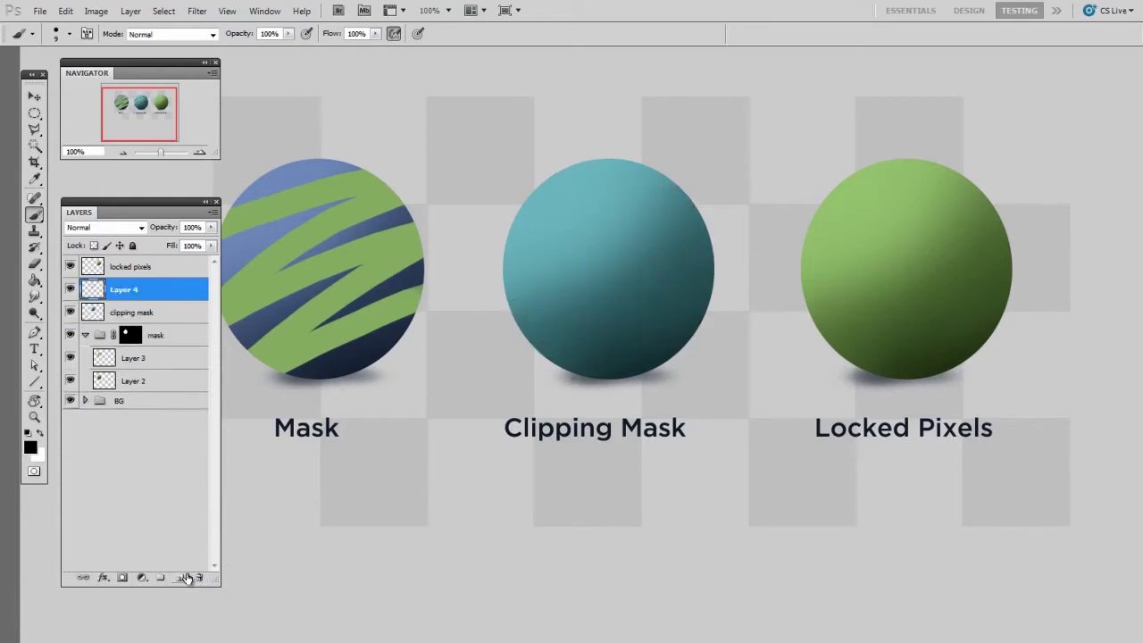
left_click(131, 11)
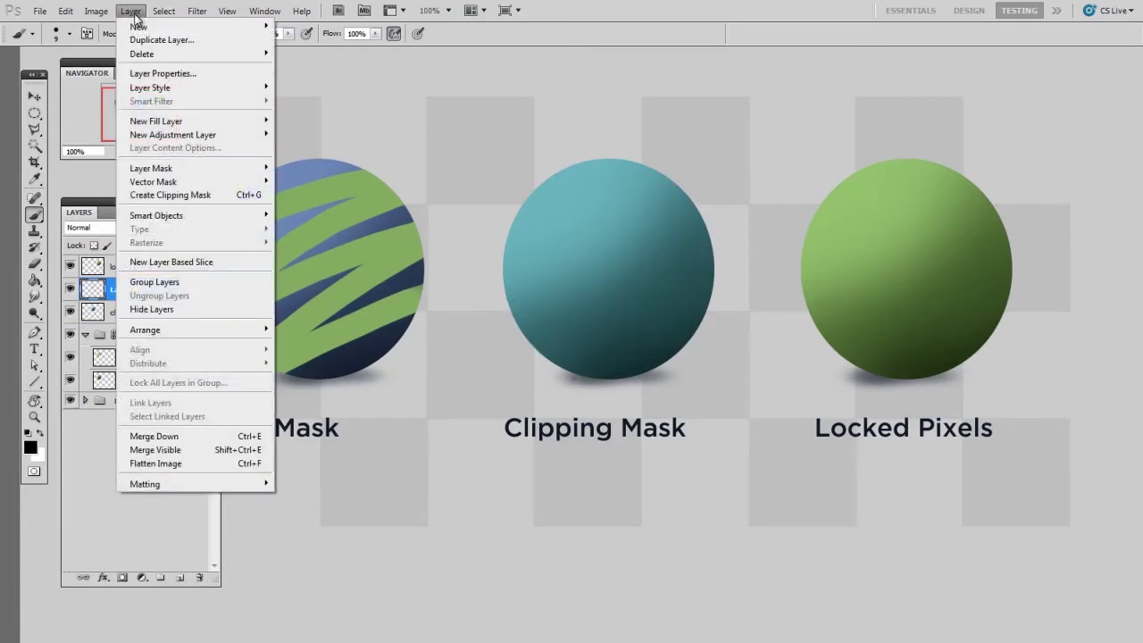
left_click(232, 192)
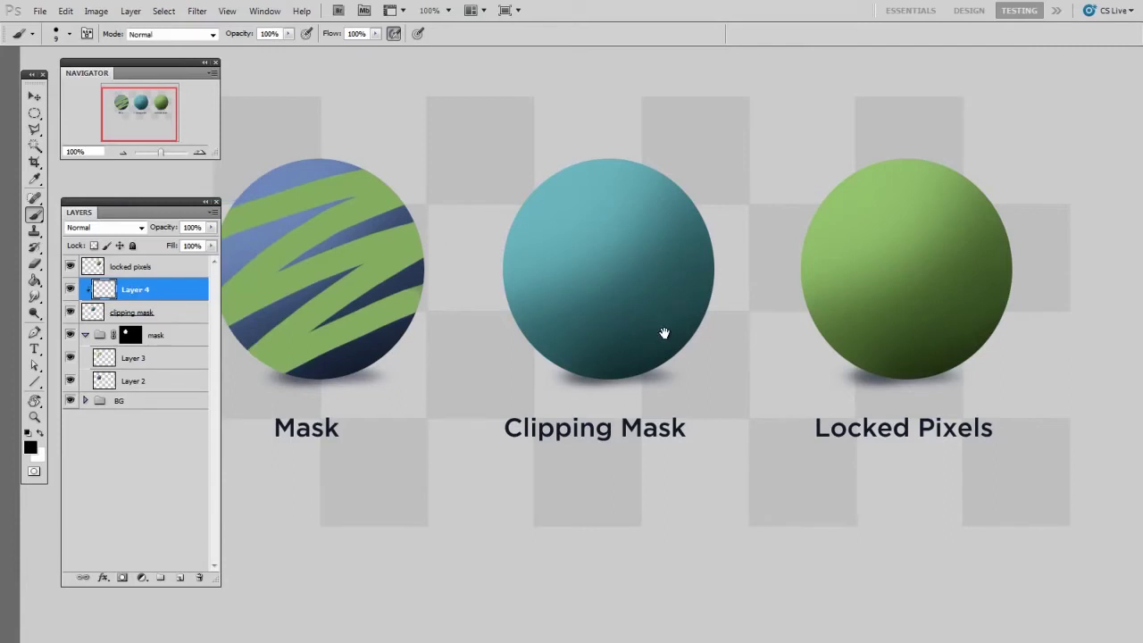
Step: Cover the Clipping Mask sphere with dense black diagonal stripes, then add another layer
mouse_move(513, 227)
left_mouse_down()
mouse_move(607, 163)
mouse_move(643, 166)
left_mouse_up()
mouse_move(504, 263)
left_mouse_down()
mouse_move(672, 179)
mouse_move(712, 230)
left_mouse_up()
left_click_drag(714, 255, 515, 317)
left_click_drag(532, 348, 689, 343)
mouse_move(611, 365)
left_mouse_down()
mouse_move(704, 357)
mouse_move(625, 338)
mouse_move(706, 313)
mouse_move(551, 310)
mouse_move(480, 264)
mouse_move(750, 209)
mouse_move(494, 193)
mouse_move(747, 224)
left_mouse_up()
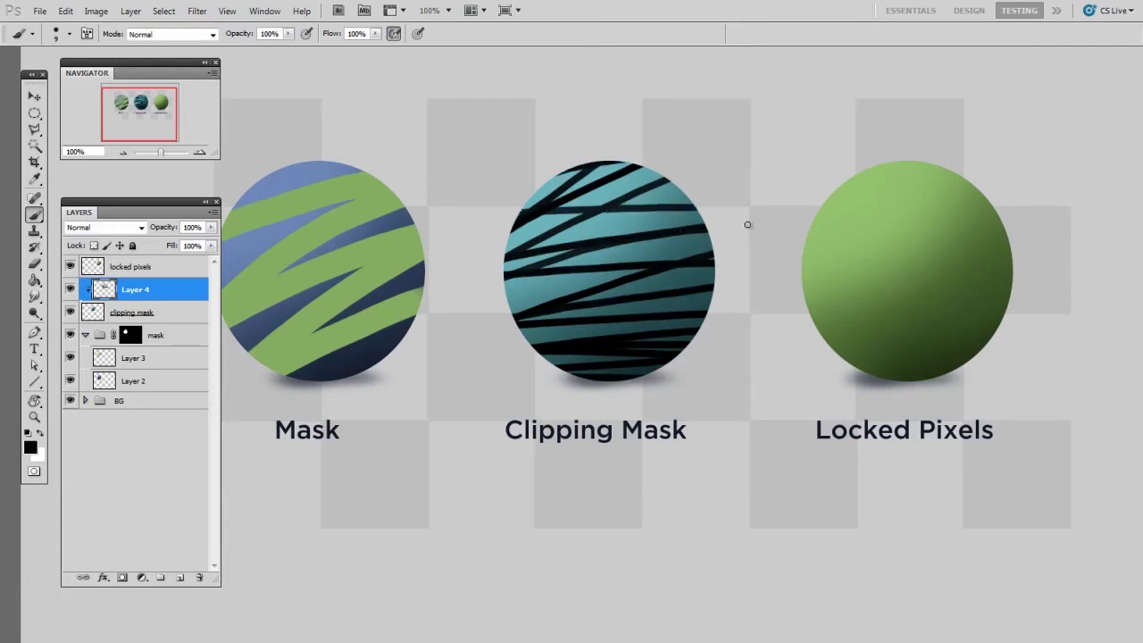
left_click(179, 578)
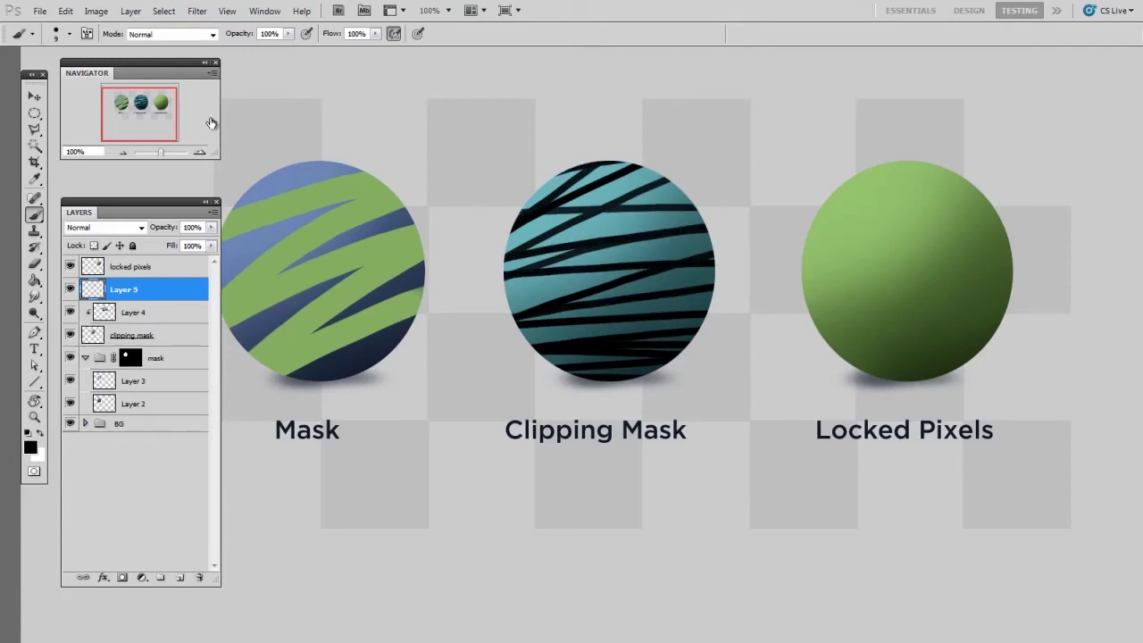
Step: Clip Layer 5, then paint sampled green zigzags at 40 px over the black stripes
left_click(131, 11)
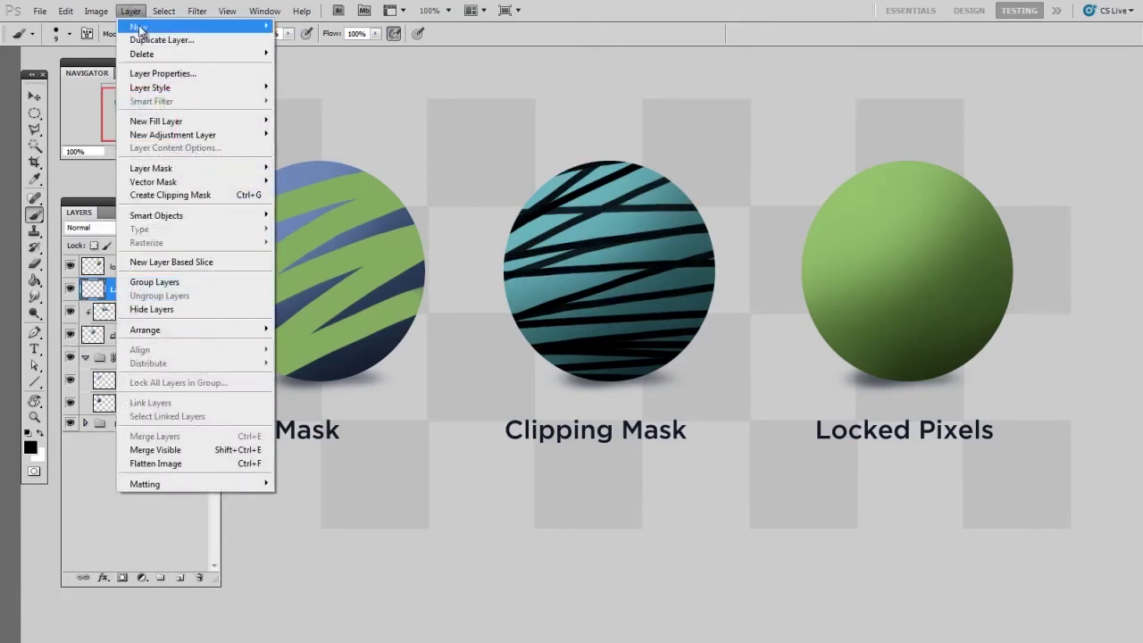
left_click(242, 194)
left_click(862, 259, "alt")
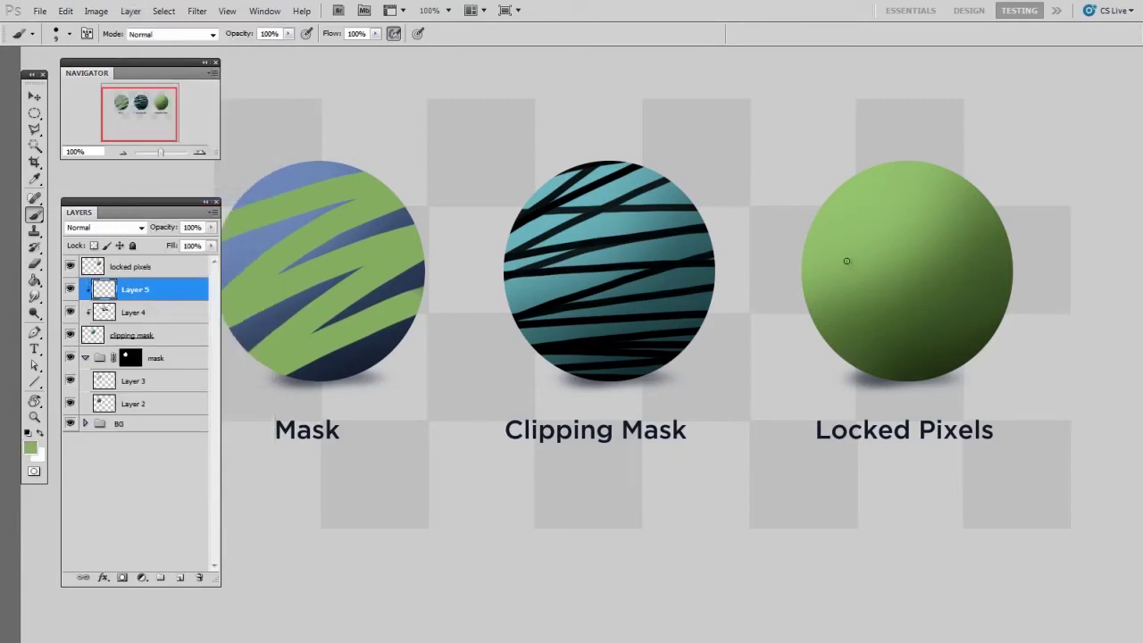
key("bracketright")
key("bracketright")
key("bracketright")
key("bracketright")
left_click_drag(509, 228, 744, 183)
mouse_move(458, 261)
left_mouse_down()
mouse_move(747, 213)
mouse_move(489, 283)
mouse_move(731, 248)
mouse_move(467, 320)
mouse_move(764, 277)
mouse_move(519, 330)
mouse_move(734, 324)
mouse_move(527, 368)
mouse_move(741, 360)
mouse_move(600, 356)
mouse_move(559, 318)
mouse_move(685, 235)
mouse_move(467, 239)
mouse_move(684, 165)
mouse_move(580, 171)
mouse_move(668, 176)
mouse_move(600, 352)
left_mouse_up()
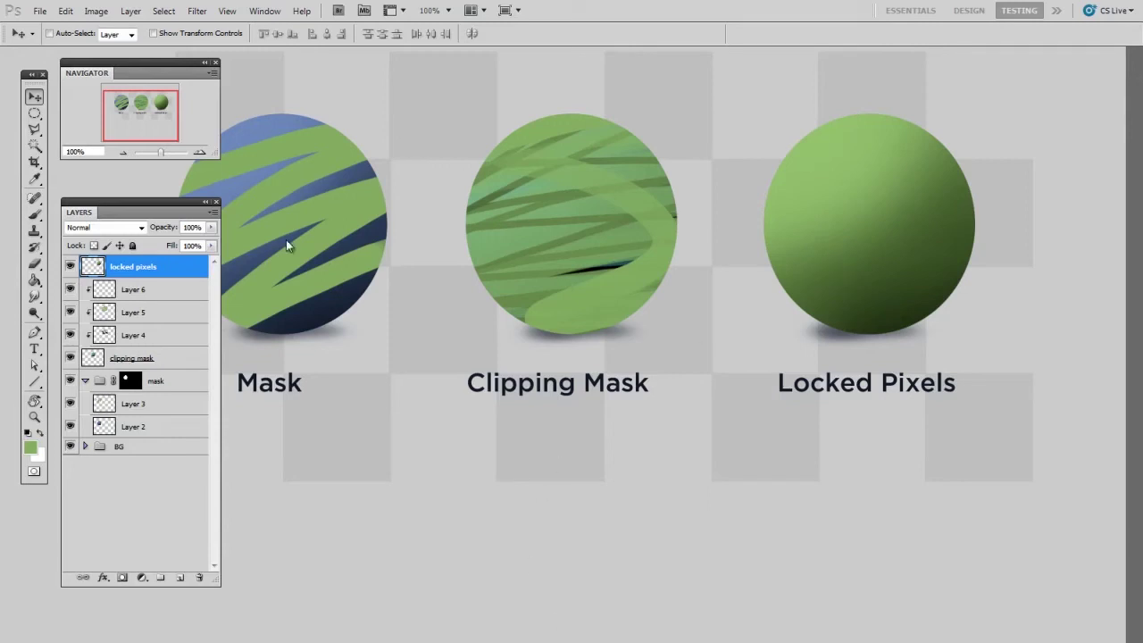
Step: Lock transparent pixels on the locked pixels layer and bring up the foreground Color Picker
mouse_move(875, 276)
left_mouse_down()
mouse_move(887, 285)
mouse_move(895, 269)
left_mouse_up()
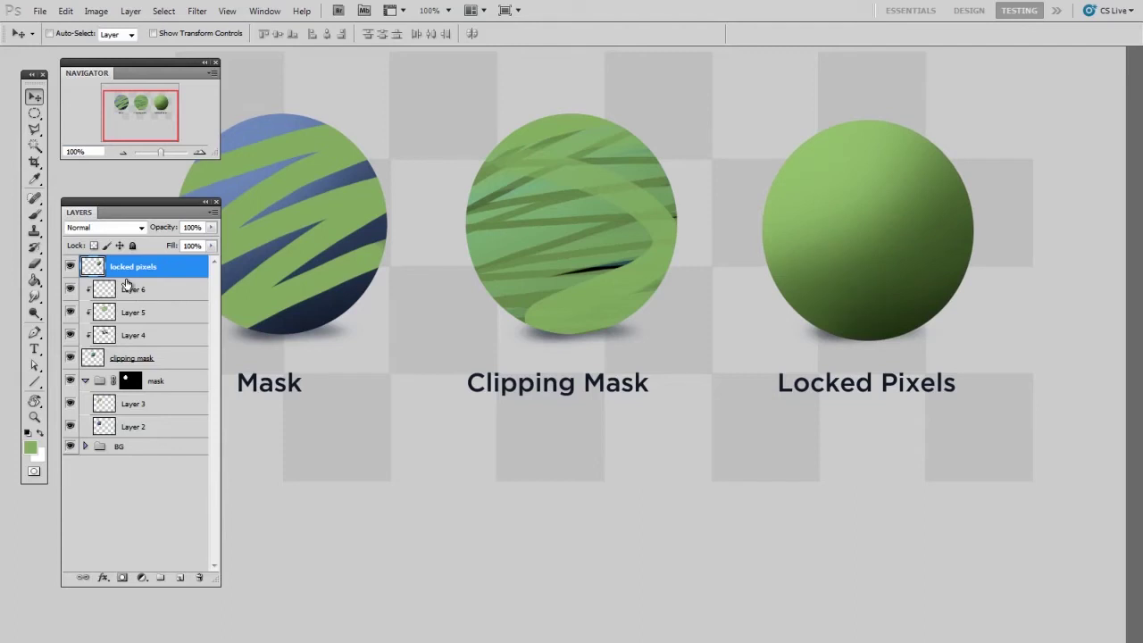
left_click(94, 246)
key("b")
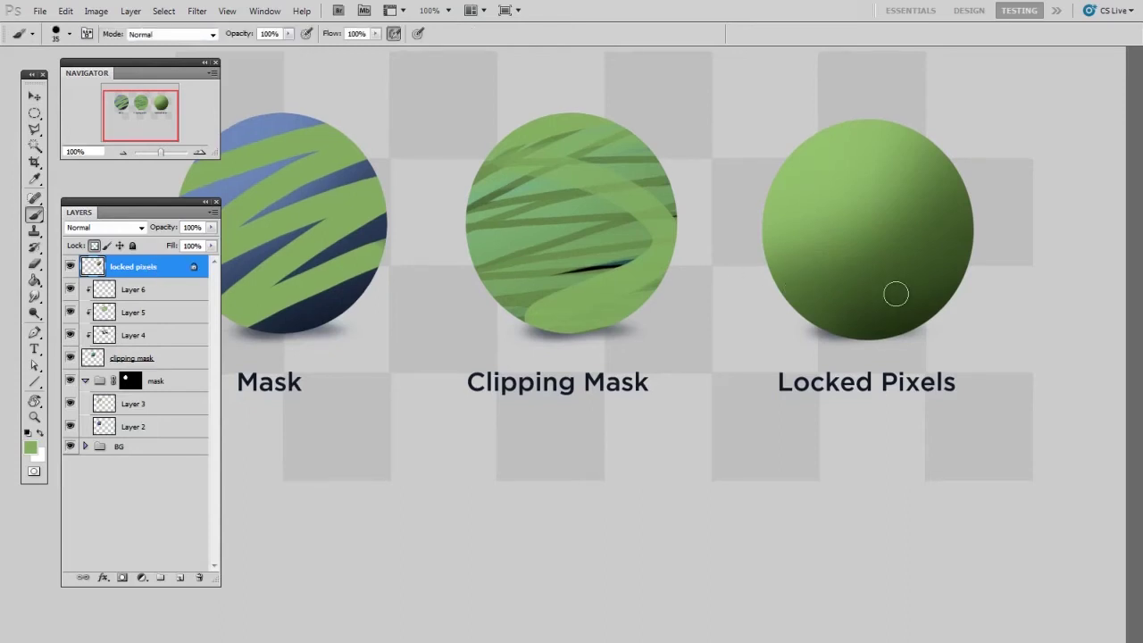
key("i")
left_click_drag(834, 201, 366, 145)
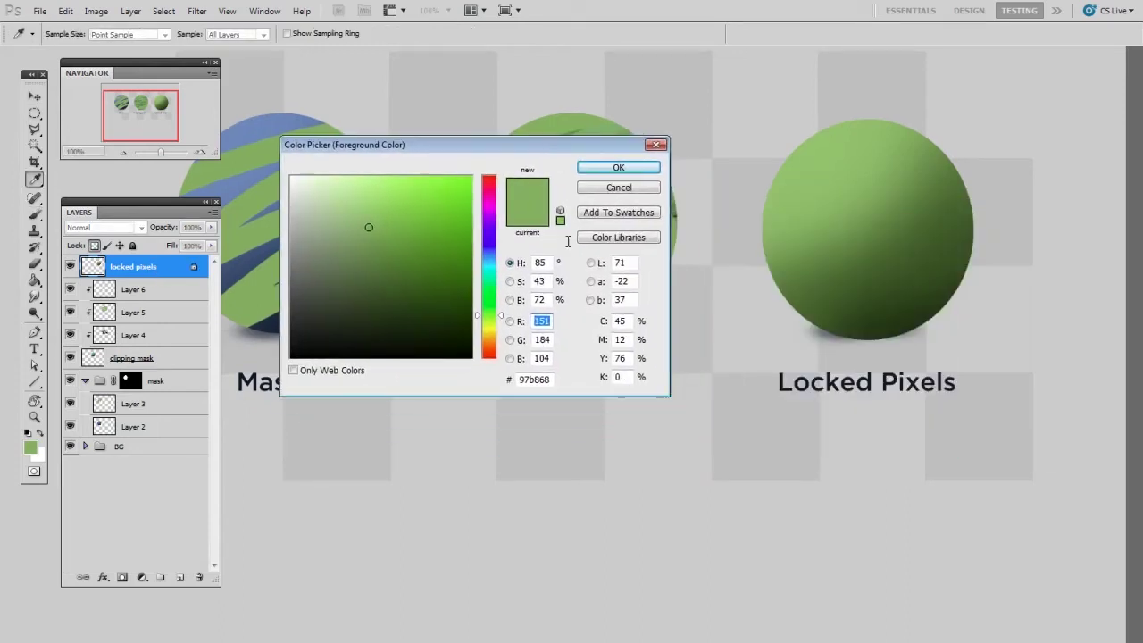
Step: Set the foreground colour to dark brown 7f2d04
left_click_drag(496, 351, 497, 348)
left_click(466, 267)
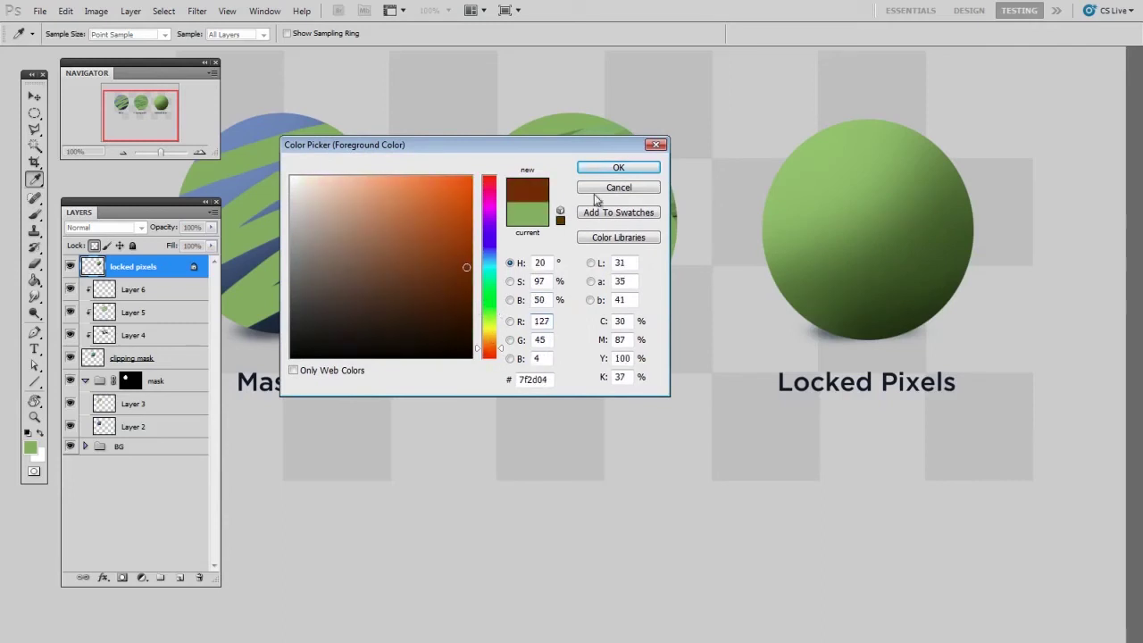
key("Return")
Step: Paint brown stripes across the Locked Pixels sphere, then sample dark green at 70 px
mouse_move(755, 204)
left_mouse_down()
mouse_move(951, 147)
mouse_move(678, 290)
mouse_move(1020, 189)
mouse_move(766, 307)
mouse_move(956, 292)
mouse_move(726, 362)
left_mouse_up()
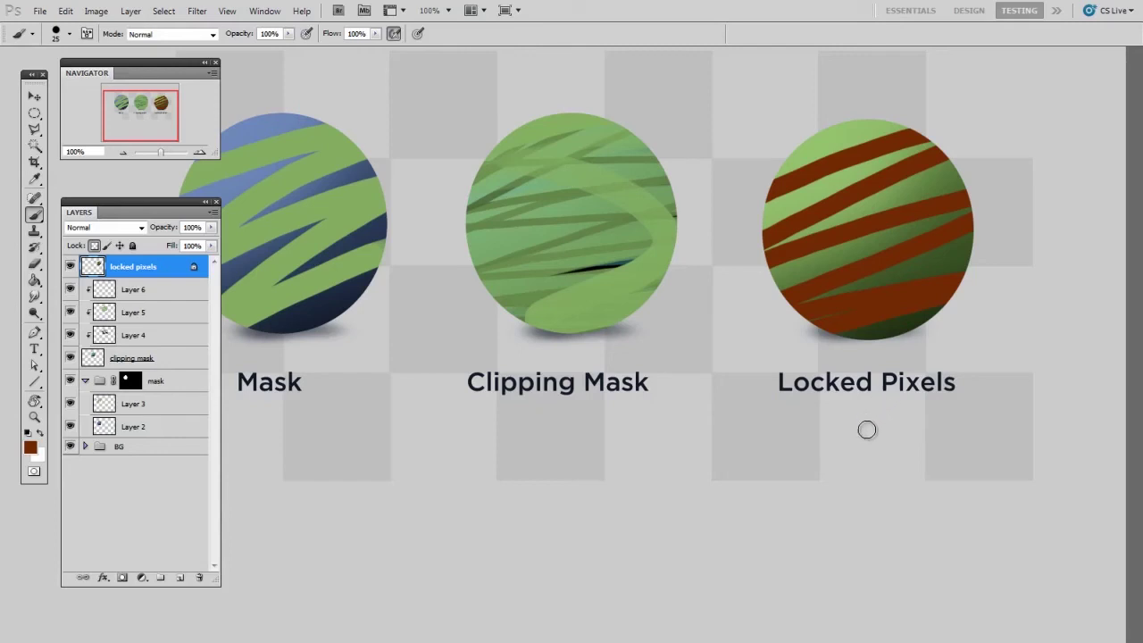
left_click(897, 324, "alt")
key("bracketright")
key("bracketright")
key("bracketright")
key("bracketright")
key("bracketright")
Step: Paint dark green over the sphere's lower and right parts and red across its upper middle
mouse_move(901, 326)
left_mouse_down()
mouse_move(932, 228)
mouse_move(883, 268)
left_mouse_up()
left_click(897, 203, "alt")
mouse_move(897, 204)
left_mouse_down()
mouse_move(848, 192)
mouse_move(805, 237)
left_mouse_up()
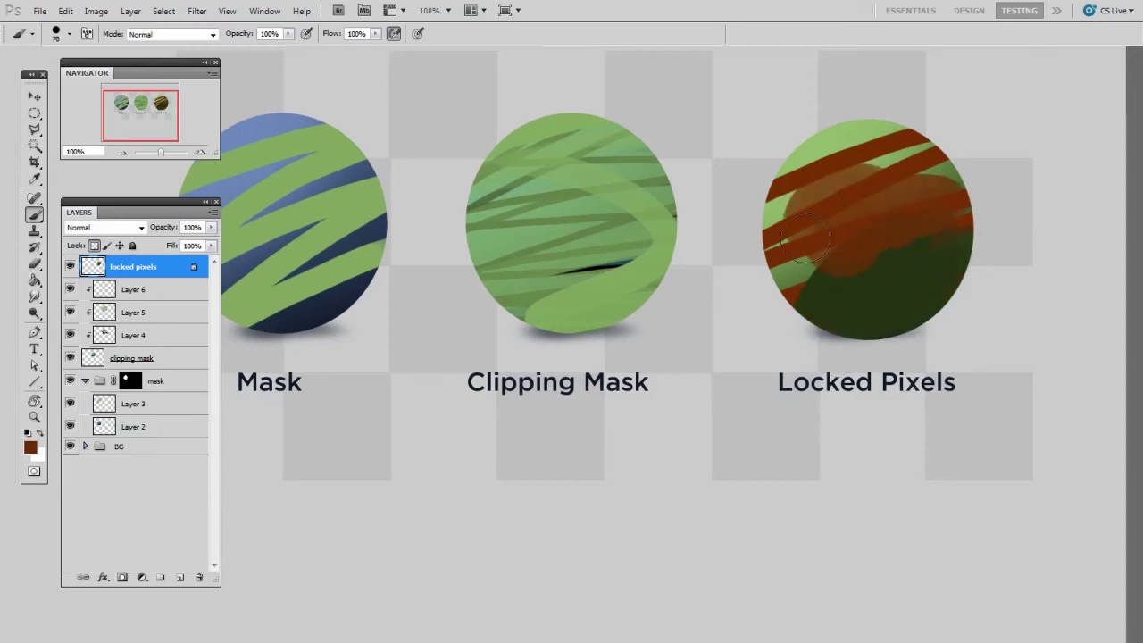
left_click(852, 306, "alt")
mouse_move(852, 306)
left_mouse_down()
mouse_move(949, 141)
mouse_move(931, 197)
mouse_move(874, 178)
left_mouse_up()
Step: Paint sampled light green over the sphere's upper middle and a band across its bottom
left_click(841, 132, "alt")
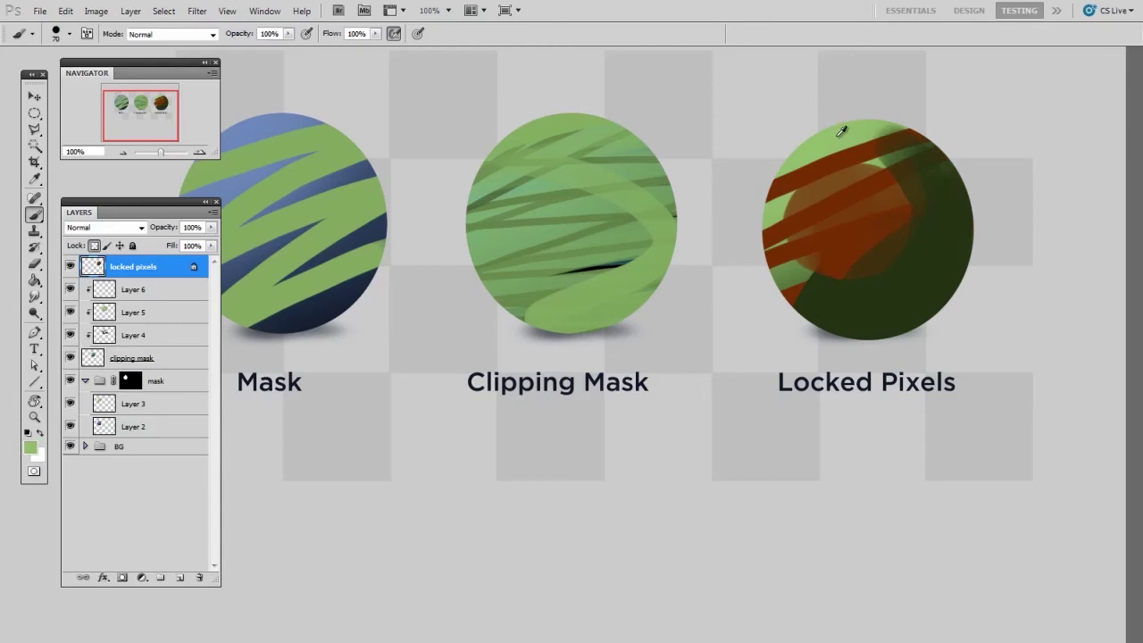
key("bracketright")
key("bracketright")
mouse_move(841, 132)
left_mouse_down()
mouse_move(853, 227)
mouse_move(861, 201)
mouse_move(852, 205)
mouse_move(879, 259)
left_mouse_up()
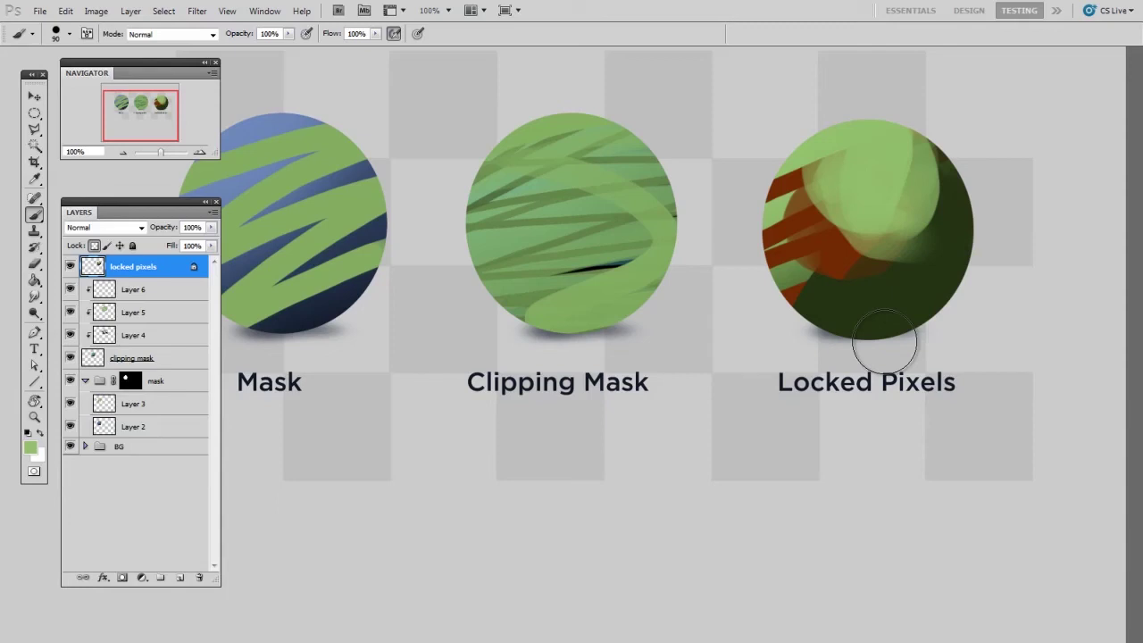
key("bracketleft")
key("bracketleft")
key("bracketleft")
key("bracketleft")
key("bracketleft")
left_click_drag(811, 349, 850, 336)
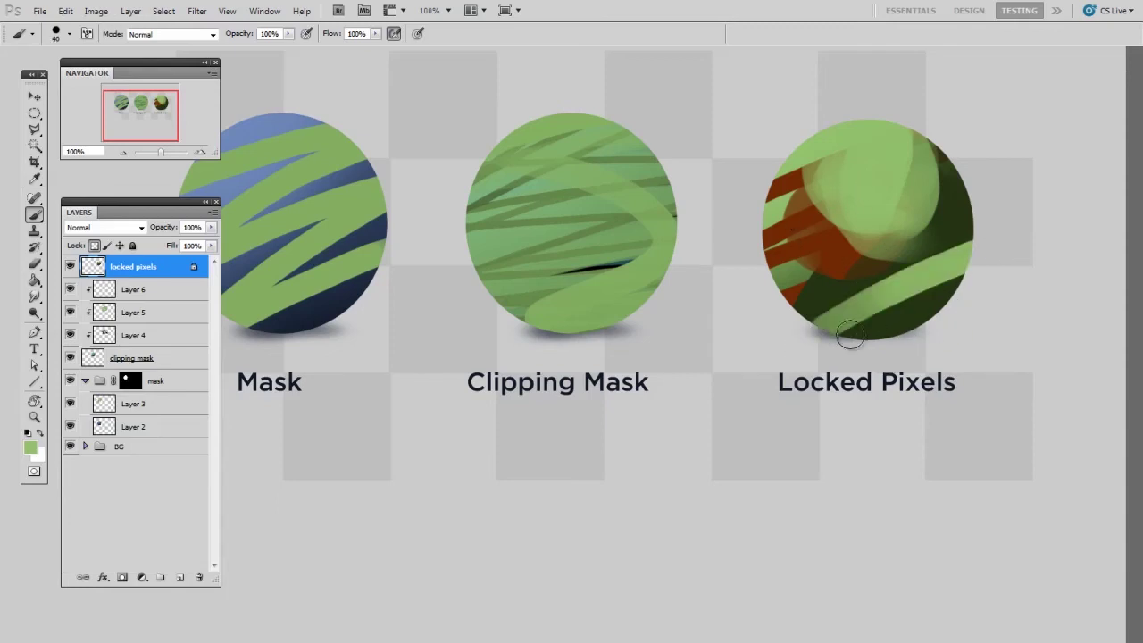
Step: Paint a wide red band at 100 px, then unlock transparent pixels
left_click(796, 286, "alt")
key("bracketright")
key("bracketright")
key("bracketright")
key("bracketright")
key("bracketright")
key("bracketright")
left_click_drag(875, 254, 993, 176)
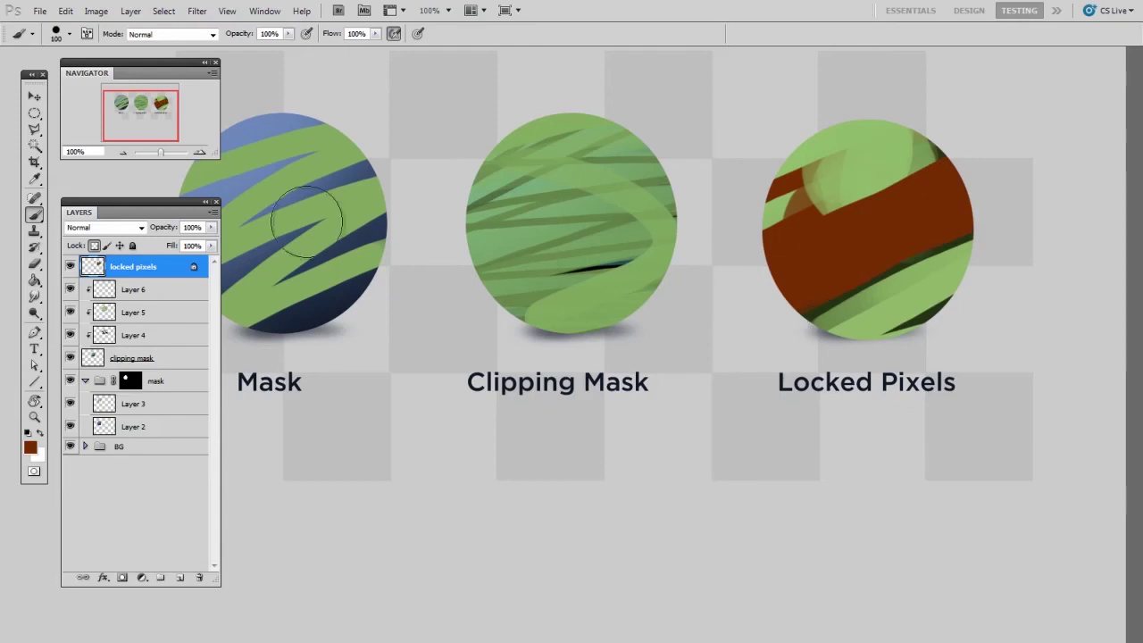
left_click(94, 245)
key("bracketleft")
key("bracketleft")
key("bracketleft")
key("bracketleft")
key("bracketleft")
key("bracketleft")
Step: Paint a red blob past the sphere's edge, then relock transparent pixels
mouse_move(953, 180)
left_mouse_down()
mouse_move(1018, 204)
mouse_move(1008, 170)
mouse_move(1020, 117)
mouse_move(1037, 134)
mouse_move(980, 223)
mouse_move(960, 143)
mouse_move(986, 129)
mouse_move(965, 194)
left_mouse_up()
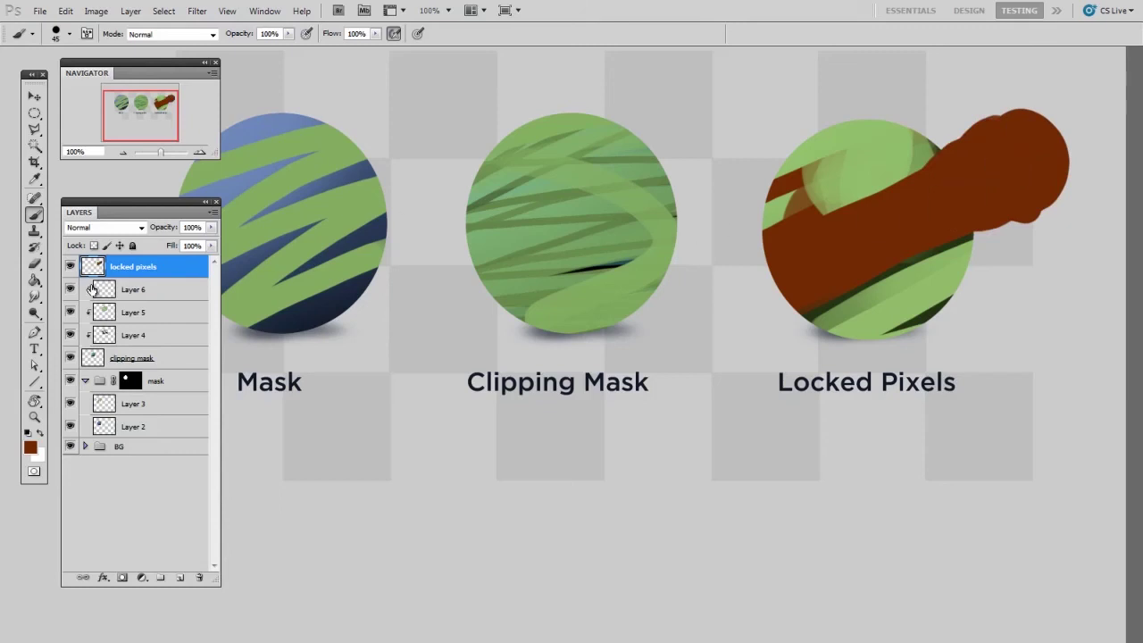
left_click(93, 245)
left_click(893, 164, "alt")
key("bracketleft")
key("bracketleft")
key("bracketleft")
Step: Cover the red blob with 15 px green strokes, then nudge the layer slightly with Move
left_click_drag(1041, 111, 1043, 214)
left_click_drag(1023, 175, 1027, 223)
left_click_drag(1010, 102, 1017, 222)
left_click_drag(989, 159, 1002, 225)
mouse_move(967, 103)
left_mouse_down()
mouse_move(916, 119)
mouse_move(885, 158)
mouse_move(857, 266)
mouse_move(997, 139)
mouse_move(1041, 117)
mouse_move(919, 255)
left_mouse_up()
key("bracketright")
key("bracketright")
key("bracketright")
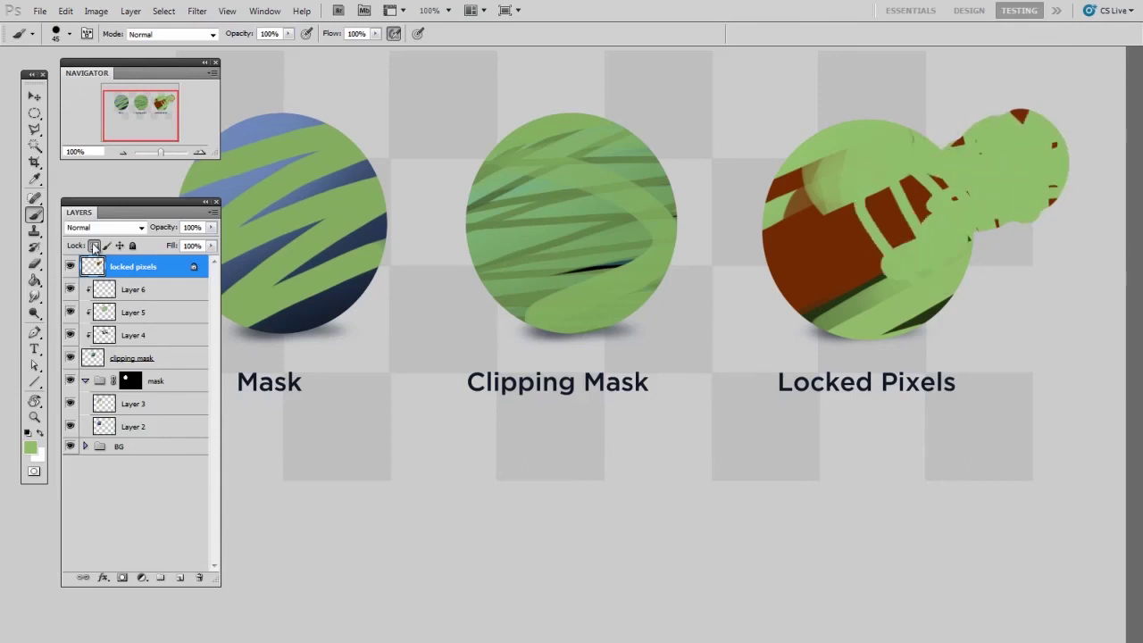
left_click(34, 96)
mouse_move(922, 245)
left_mouse_down()
mouse_move(715, 218)
mouse_move(938, 236)
mouse_move(920, 234)
left_mouse_up()
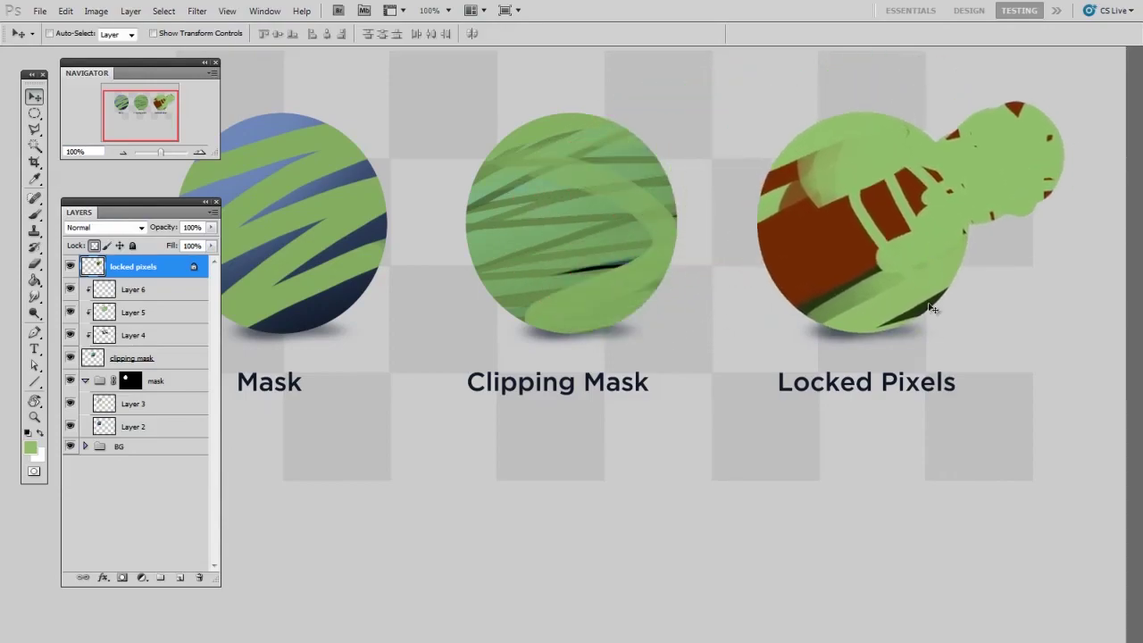